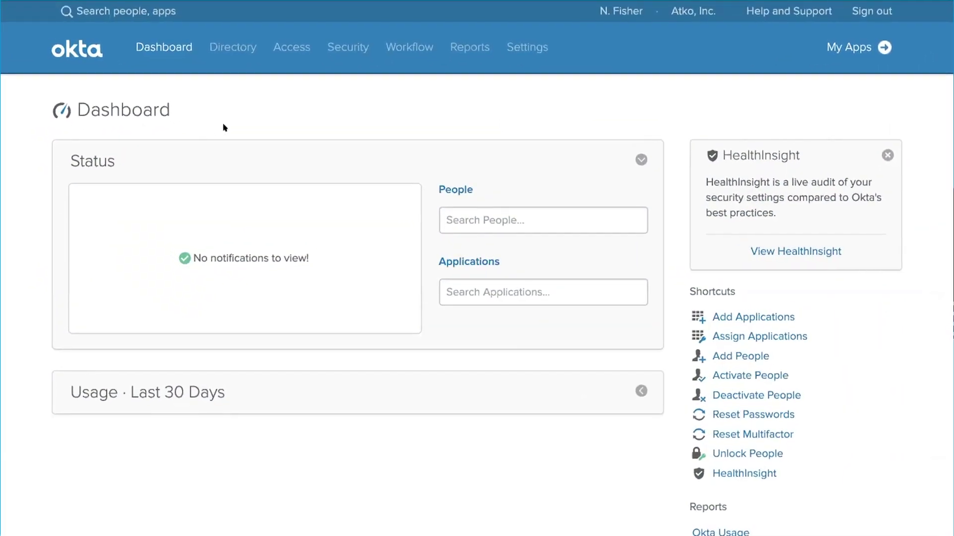
# Step: Open Directory > Devices and scroll through the registered devices' platforms and Active/Created statuses
pyautogui.moveTo(240, 48)
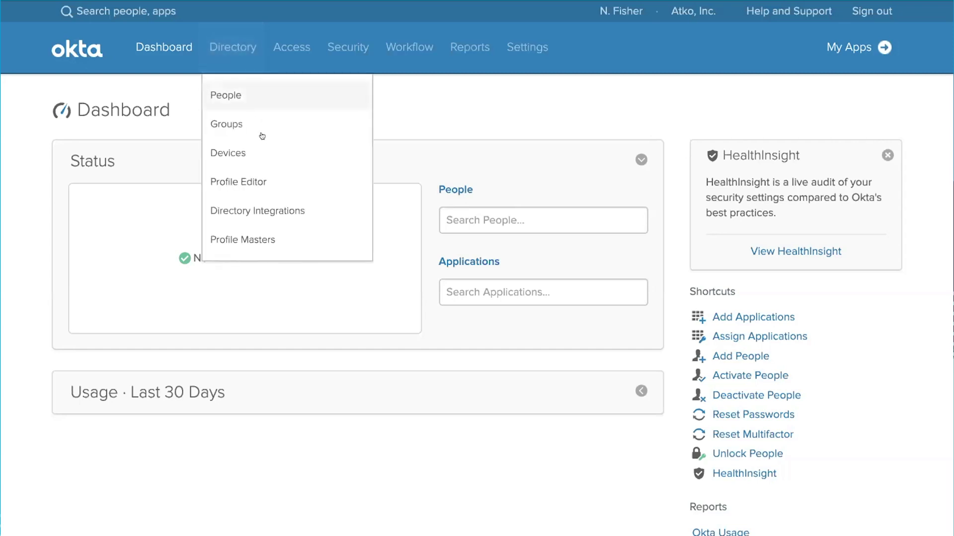
pyautogui.click(279, 156)
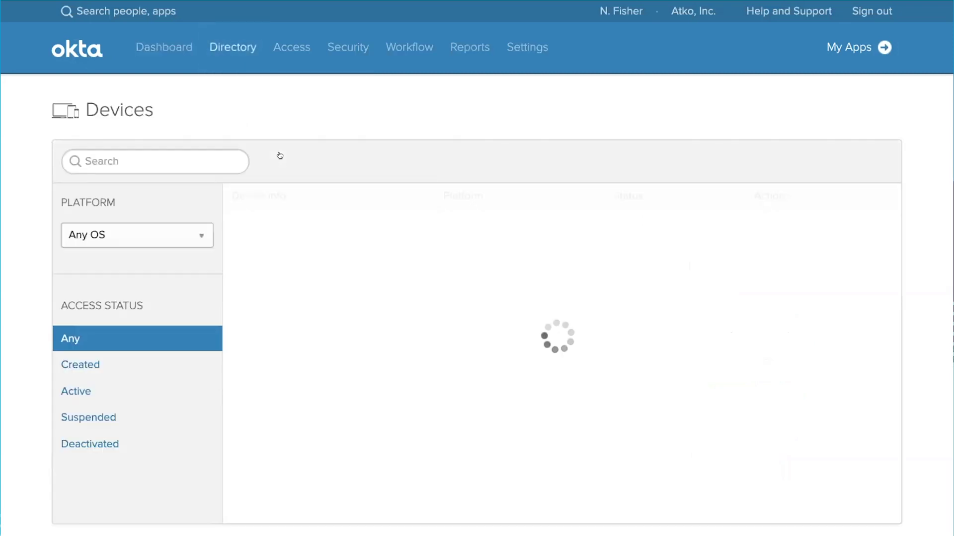
pyautogui.scroll(-3, 410, 200)
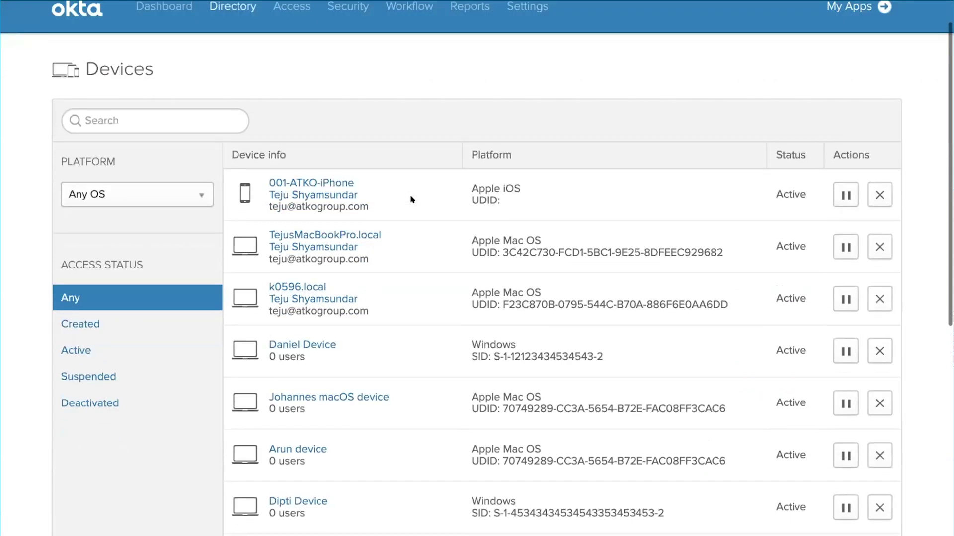
pyautogui.scroll(-5, 411, 200)
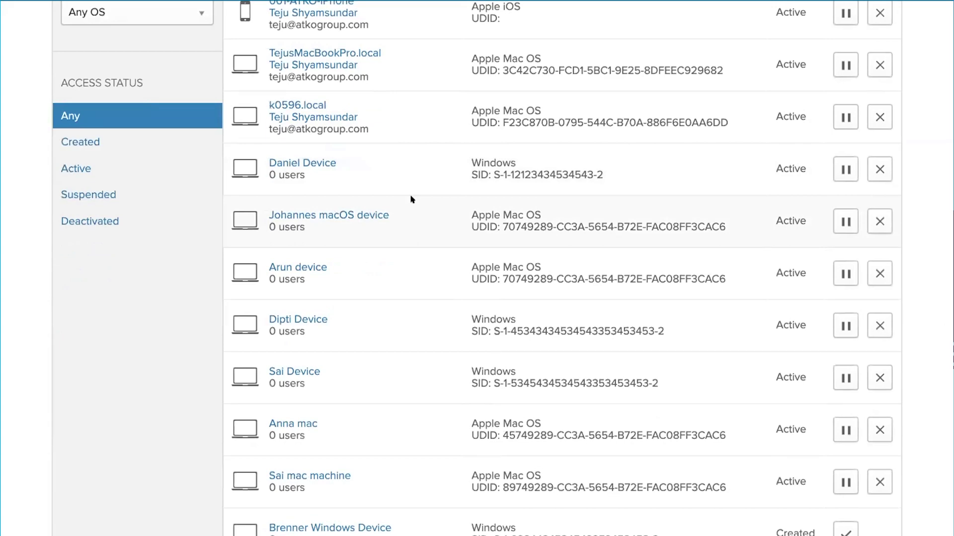
pyautogui.scroll(8, 411, 199)
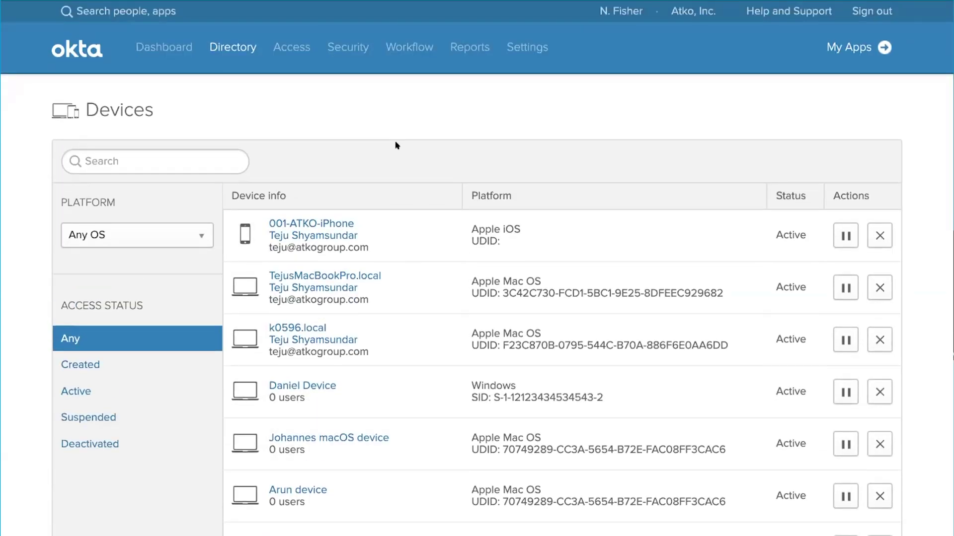
# Step: Open the Devices authentication policy under Access > Policies and scroll to its two Okta FastPass rules
pyautogui.click(300, 30)
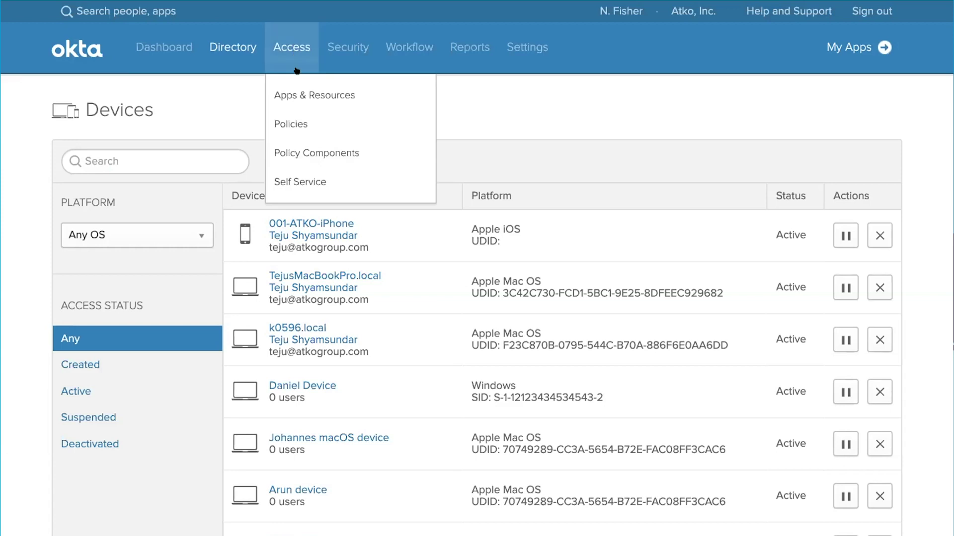
pyautogui.click(306, 123)
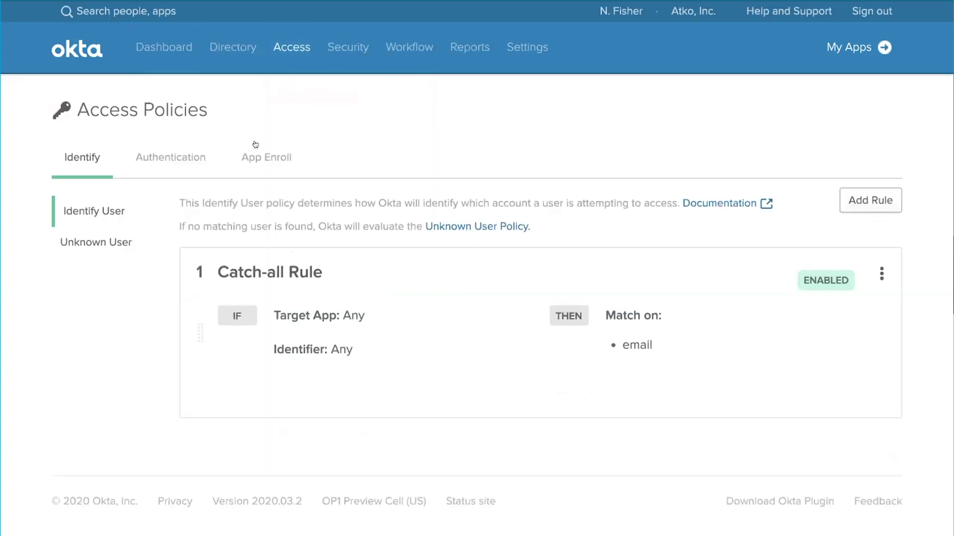
pyautogui.click(190, 158)
pyautogui.click(719, 312)
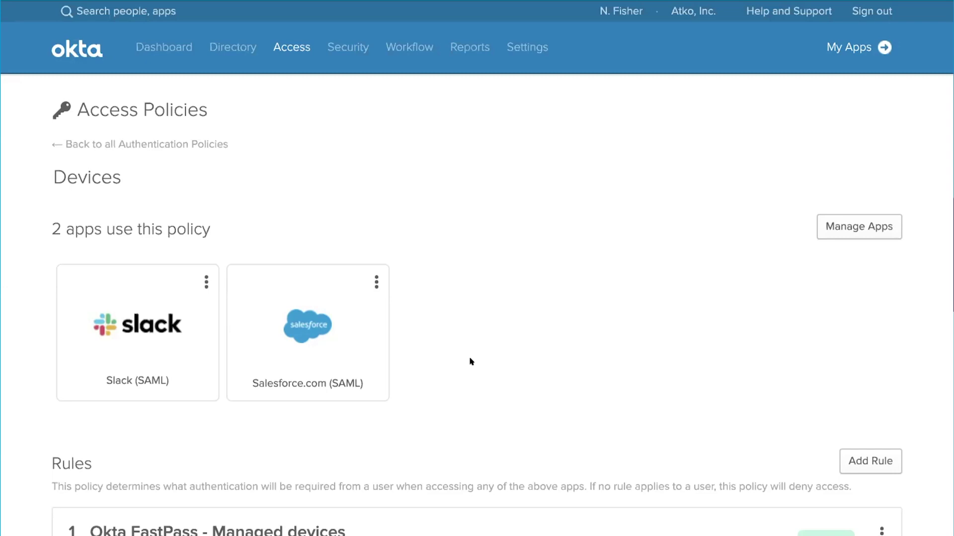
pyautogui.scroll(-6, 470, 361)
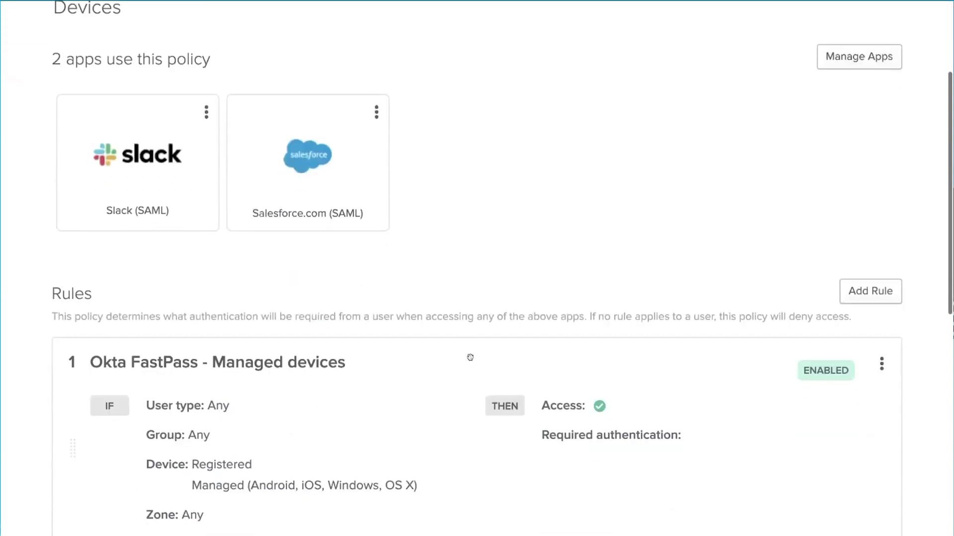
pyautogui.scroll(-2, 469, 357)
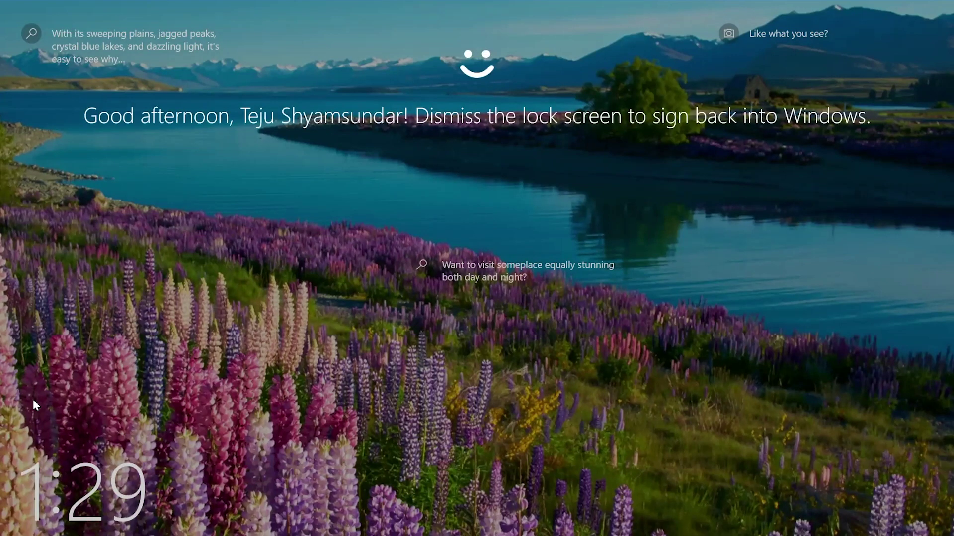
# Step: Dismiss the Windows Hello lock screen to return to the Windows desktop
pyautogui.click(217, 157)
# Step: Launch Okta Verify and add an account with the pre-filled URL oktane20demo1.oktapreview.com
pyautogui.click(217, 157)
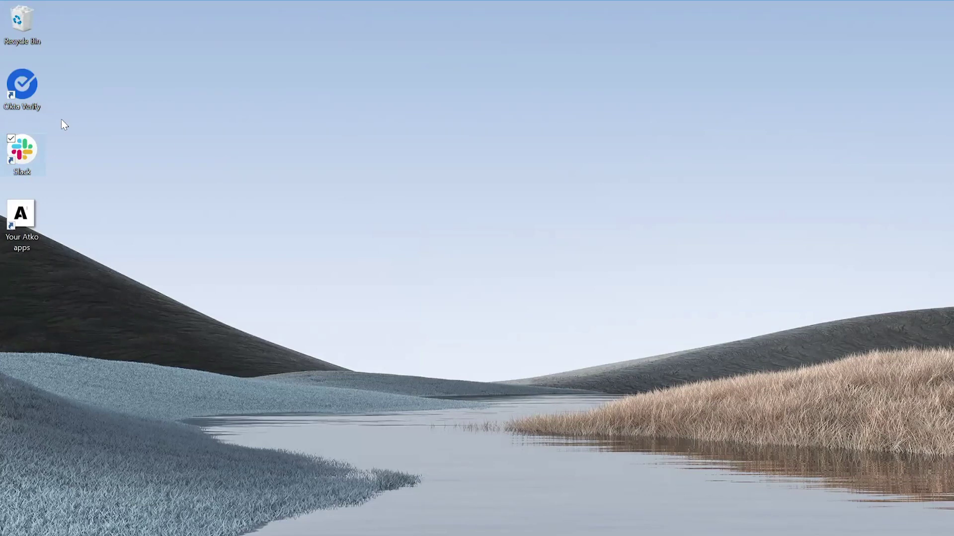
pyautogui.doubleClick(20, 92)
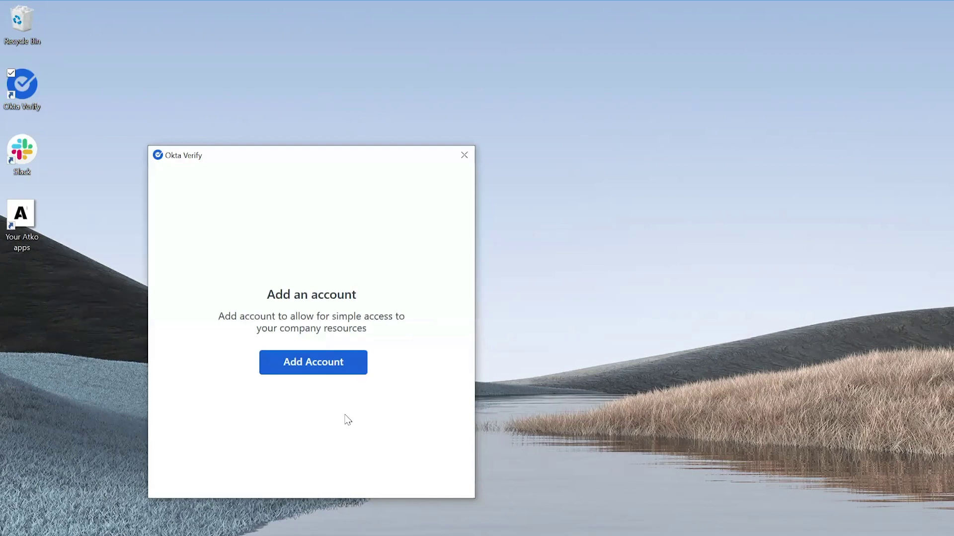
pyautogui.click(328, 366)
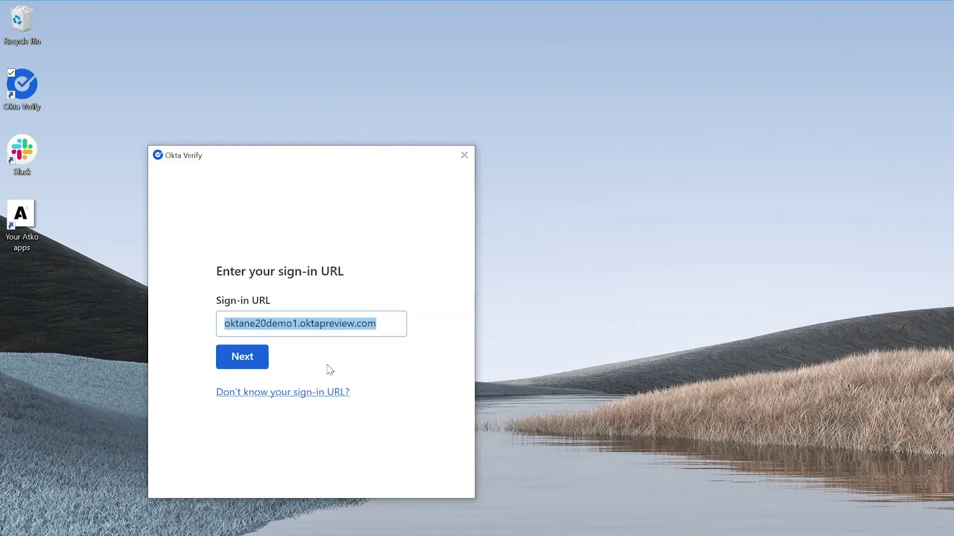
pyautogui.click(238, 357)
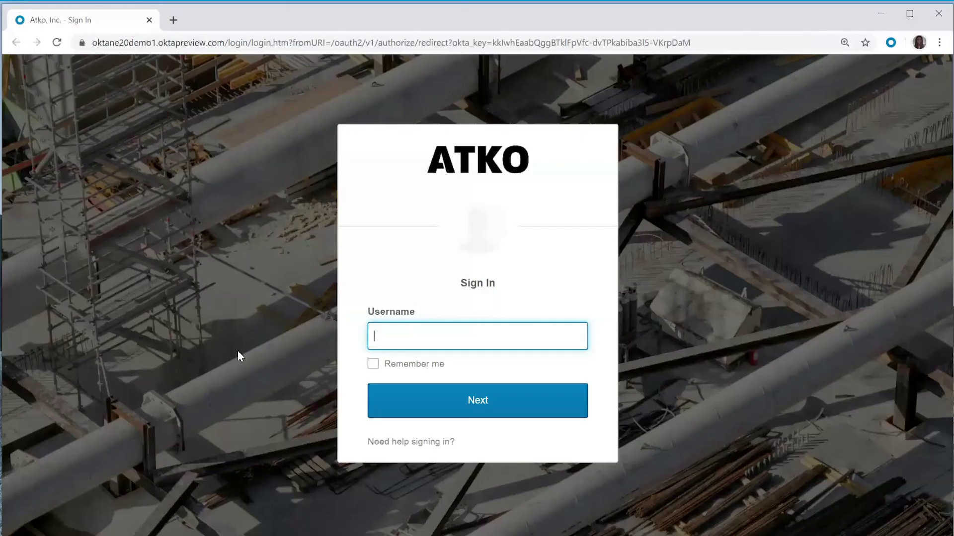
# Step: Enter the work username and confirm identity with Windows Hello face recognition
pyautogui.press('Return')
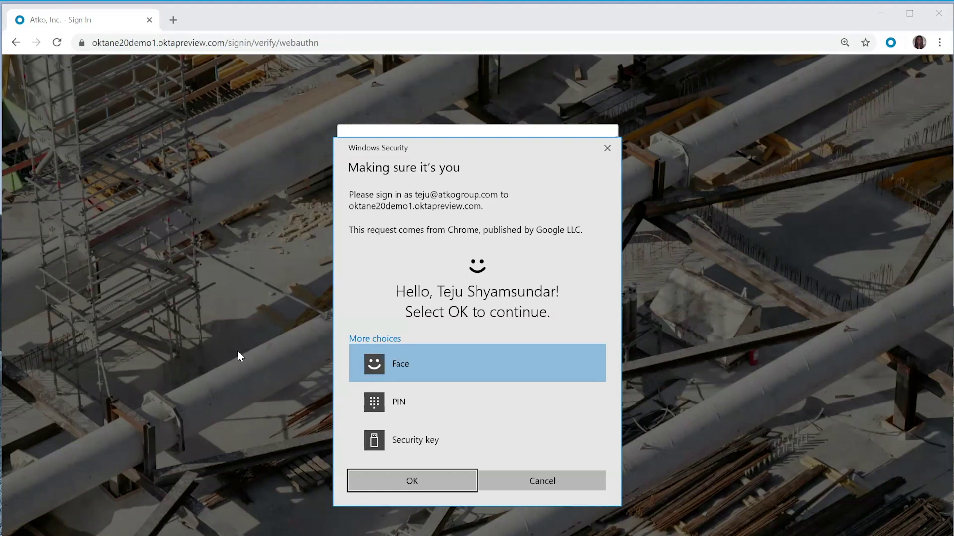
pyautogui.click(437, 481)
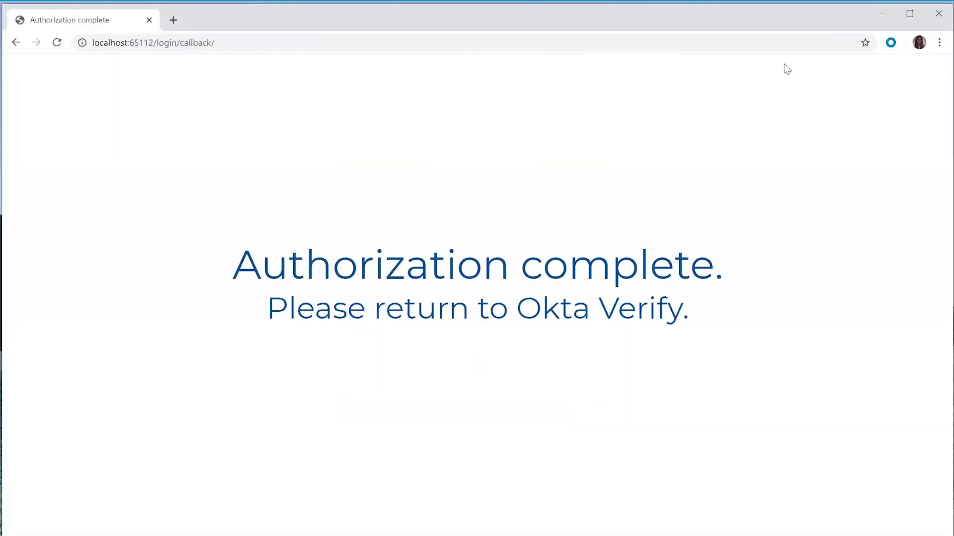
# Step: Close Okta Verify after the Atko account is added, open Your Atko apps, and launch Slack
pyautogui.click(884, 13)
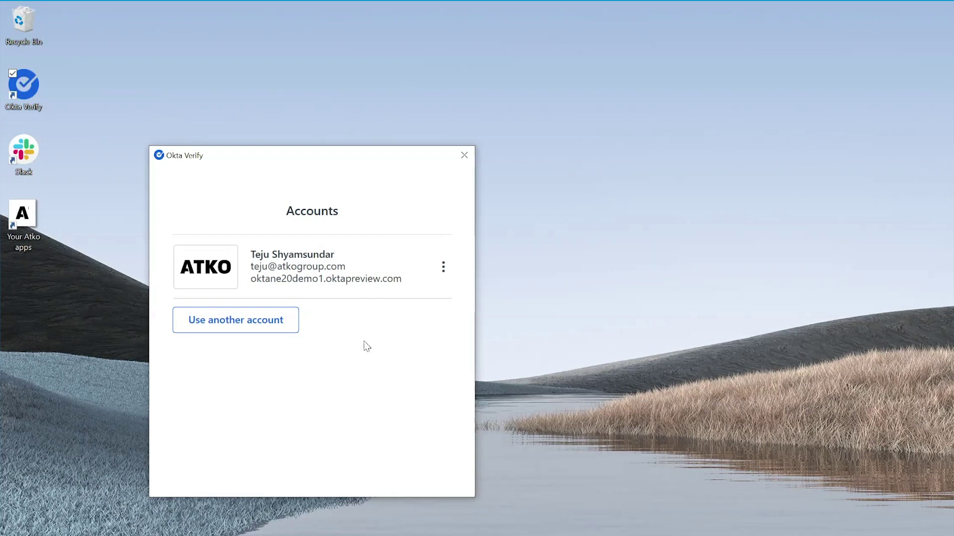
pyautogui.click(465, 155)
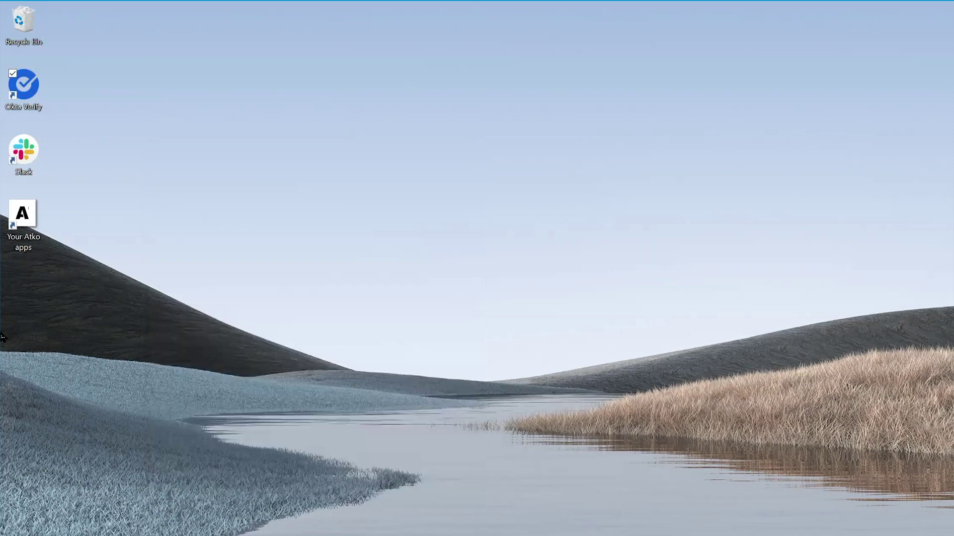
pyautogui.doubleClick(38, 240)
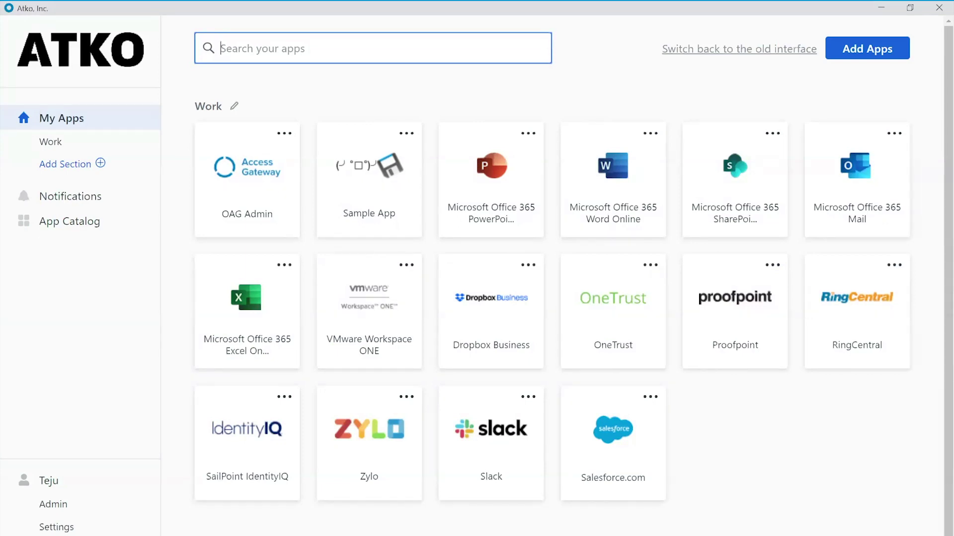
pyautogui.write('slack')
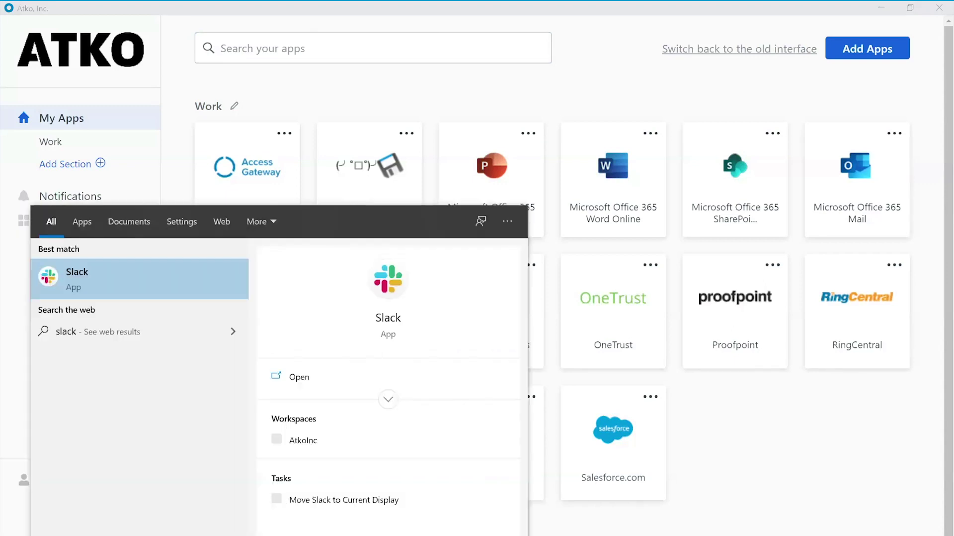
pyautogui.press('Return')
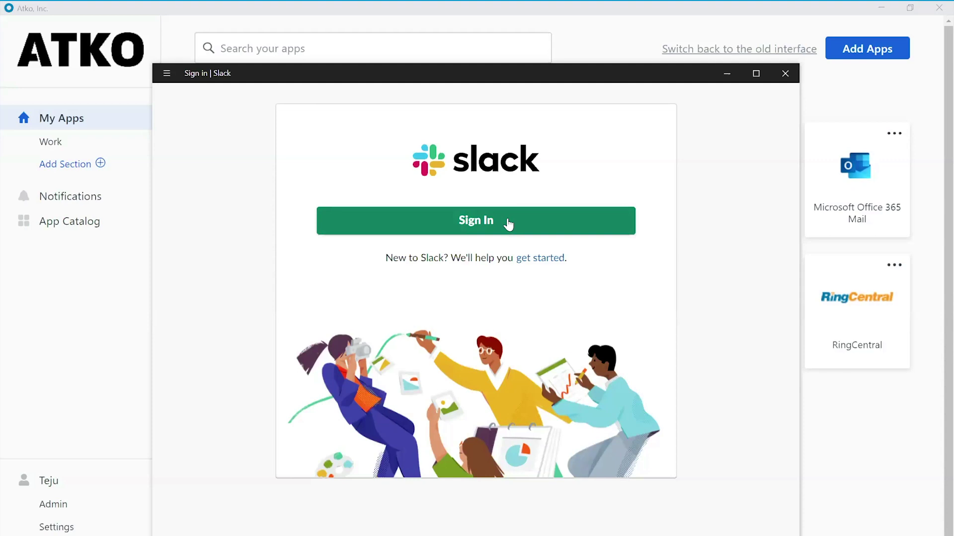
# Step: Sign in to Slack's AtkoInc workspace using the pasted workspace URL and Sign in with Okta
pyautogui.click(507, 224)
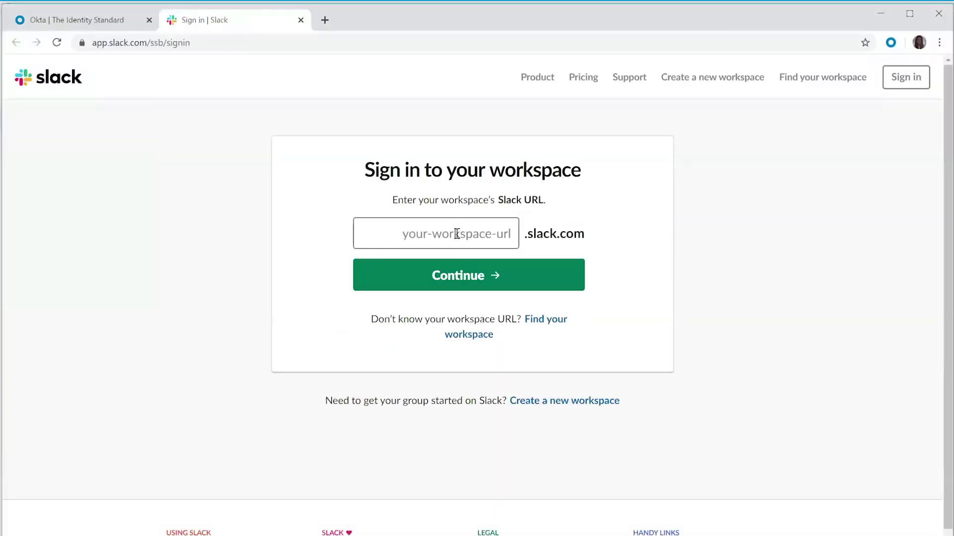
pyautogui.write('atkoineworkspace')
pyautogui.press('Return')
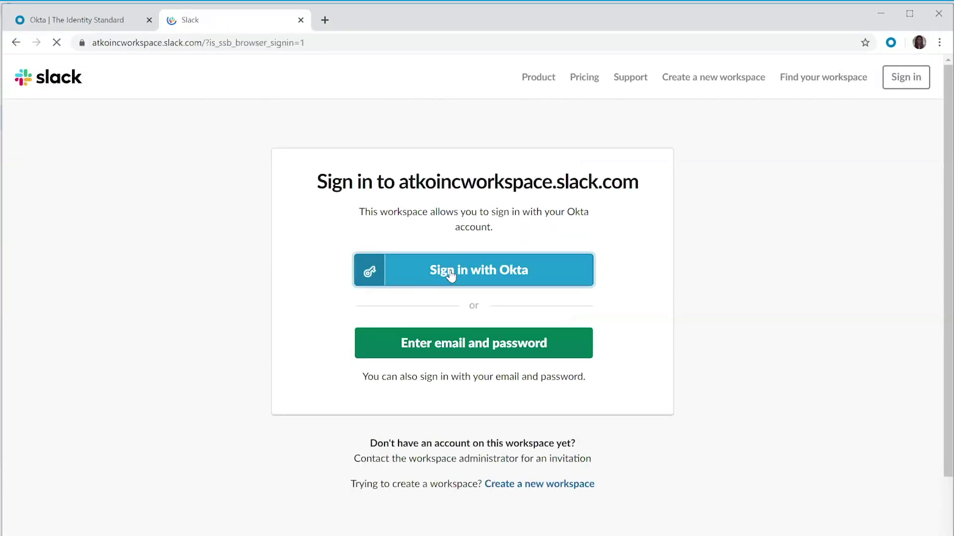
pyautogui.click(451, 276)
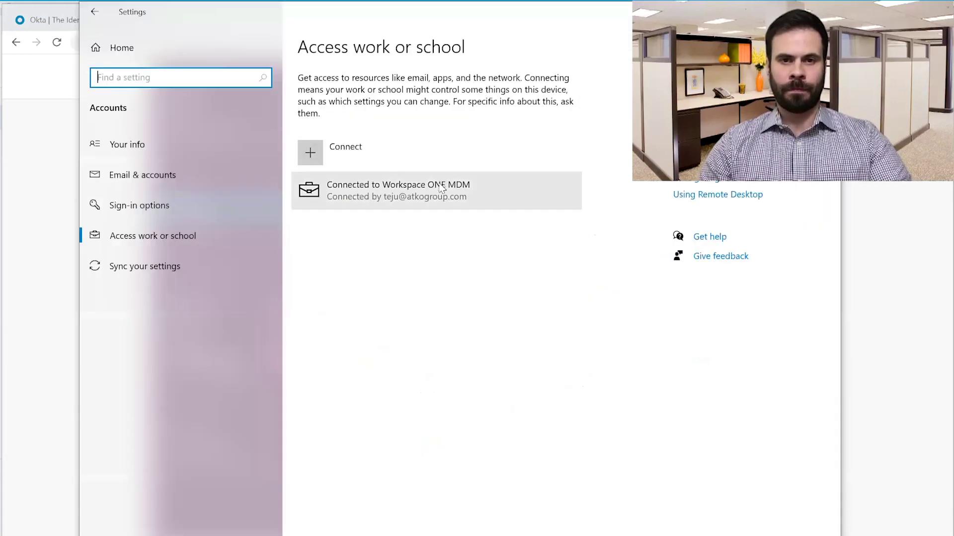
# Step: Show the Workspace ONE MDM connection's info under Access work or school
pyautogui.click(437, 192)
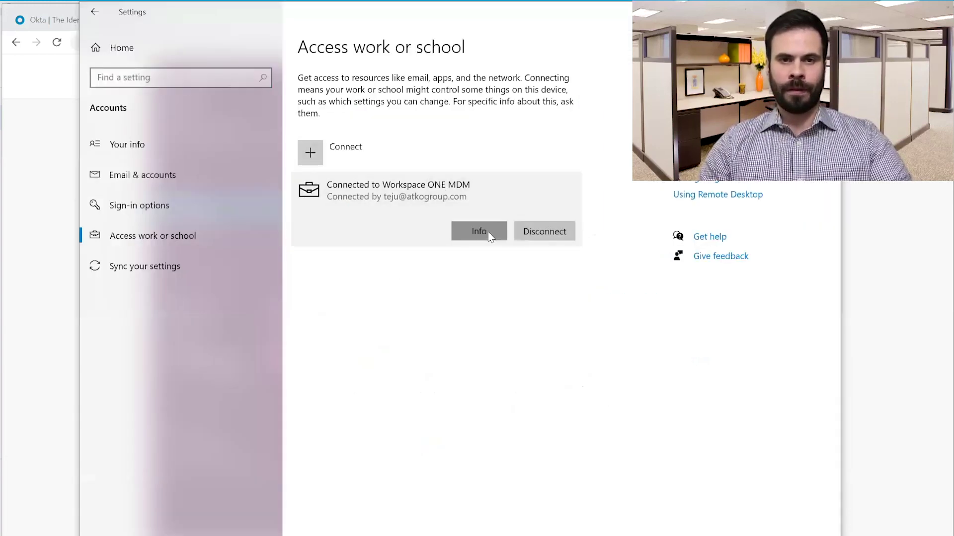
pyautogui.click(488, 232)
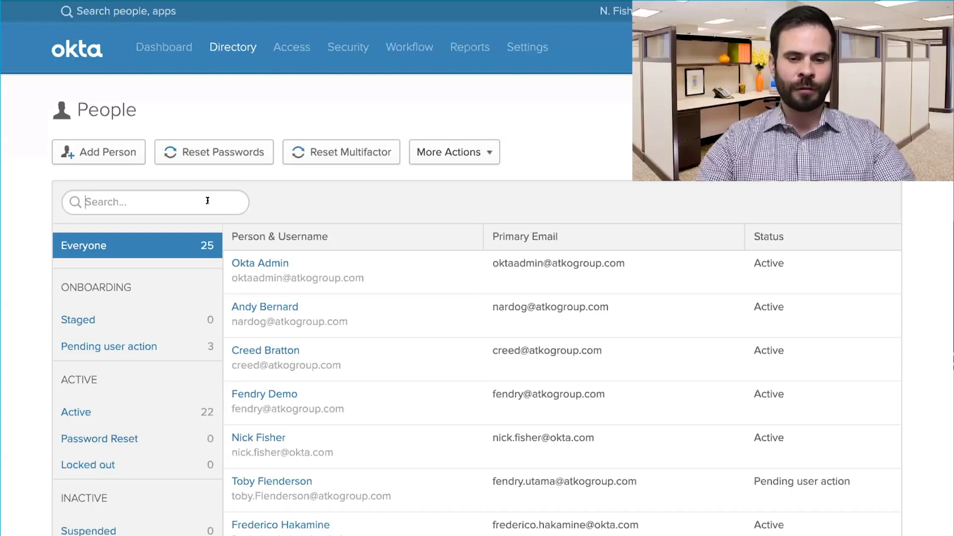
# Step: Search People for the demo user and open their Devices tab listing 000-ATKO-WIN10 and 001-ATKO-iPhone
pyautogui.write('teju')
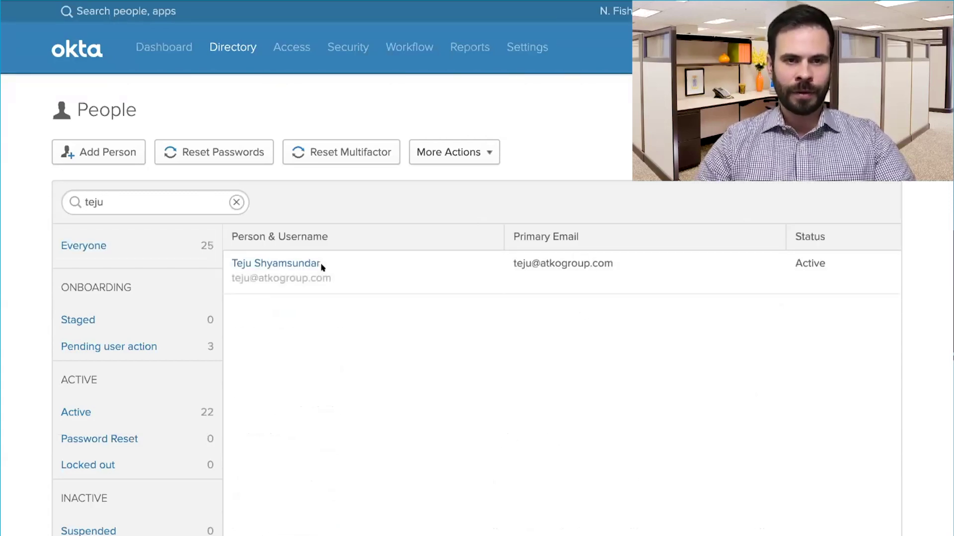
pyautogui.click(301, 264)
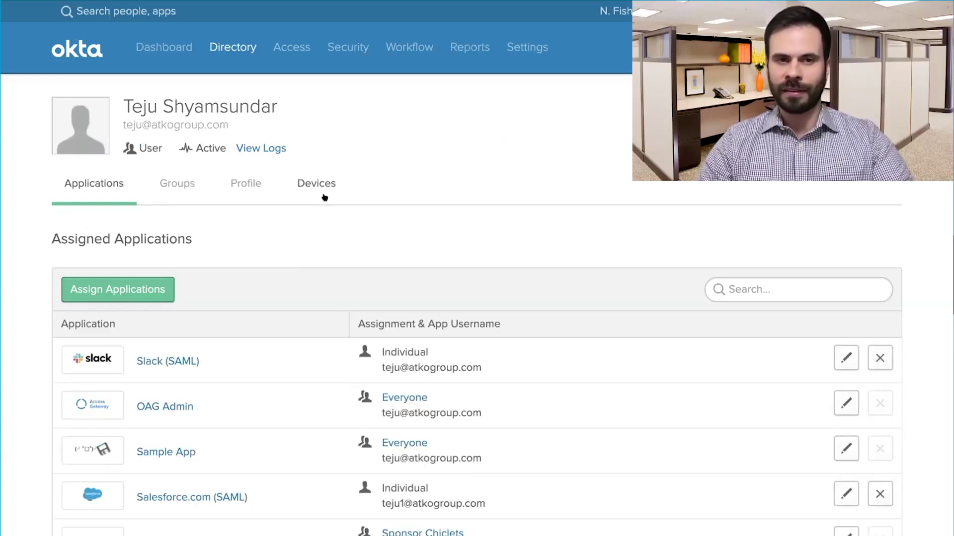
pyautogui.click(325, 198)
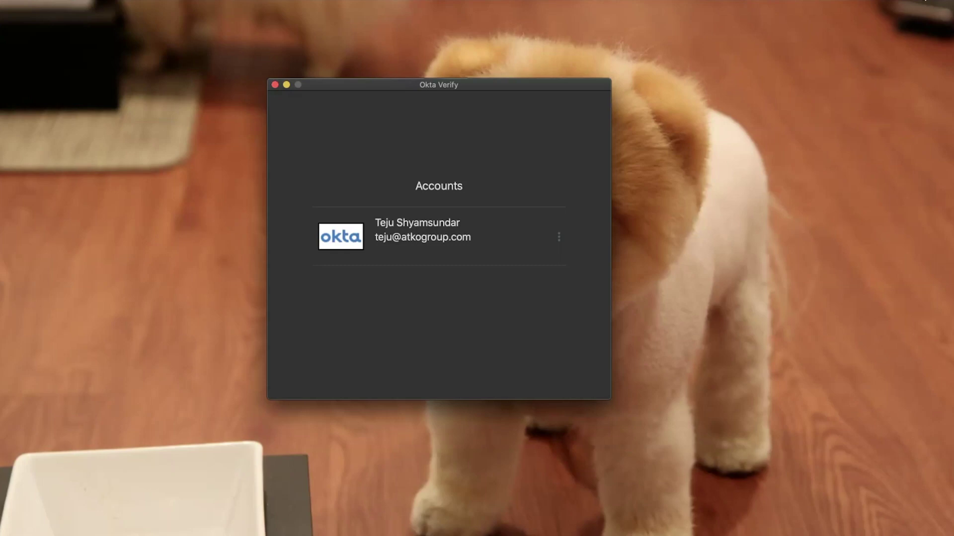
# Step: Launch Slack on the Mac through Spotlight search
pyautogui.press('super+space')
pyautogui.write('slack')
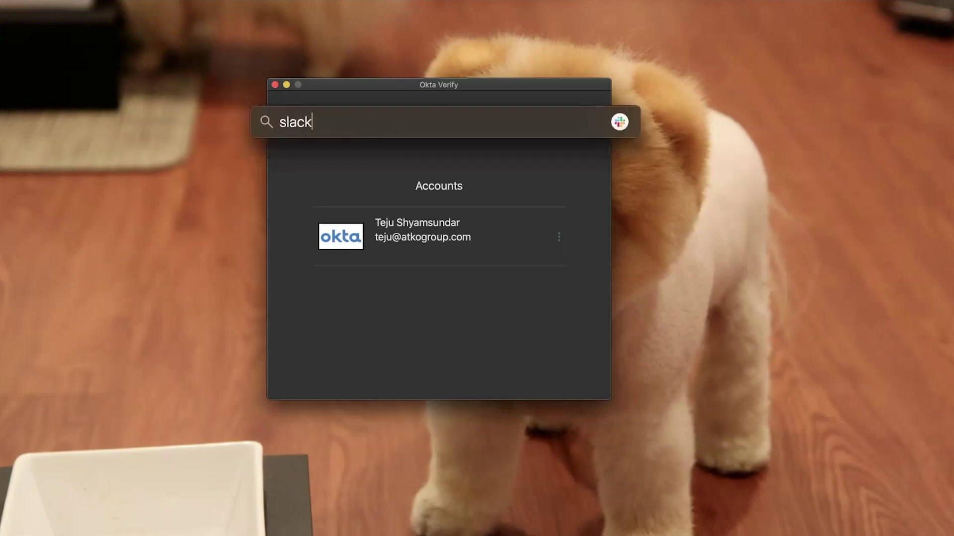
pyautogui.press('Return')
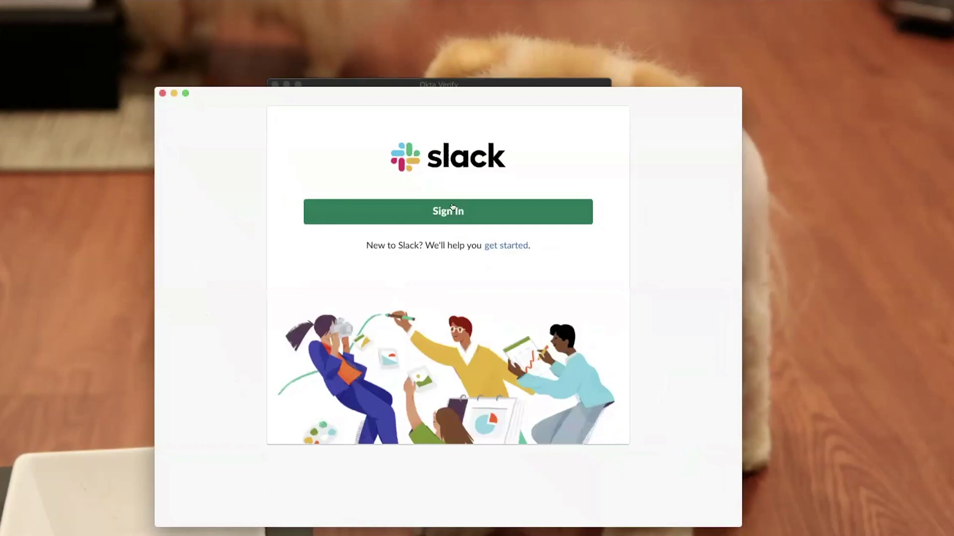
# Step: Sign in to the atkoincworkspace workspace through Okta and allow the page to open Slack
pyautogui.click(450, 208)
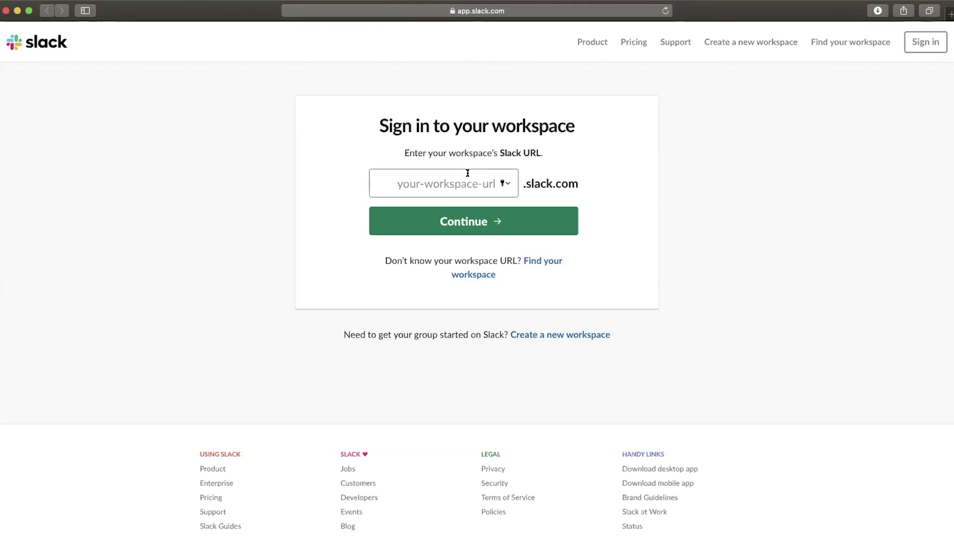
pyautogui.write('atkoincworkspace')
pyautogui.press('Return')
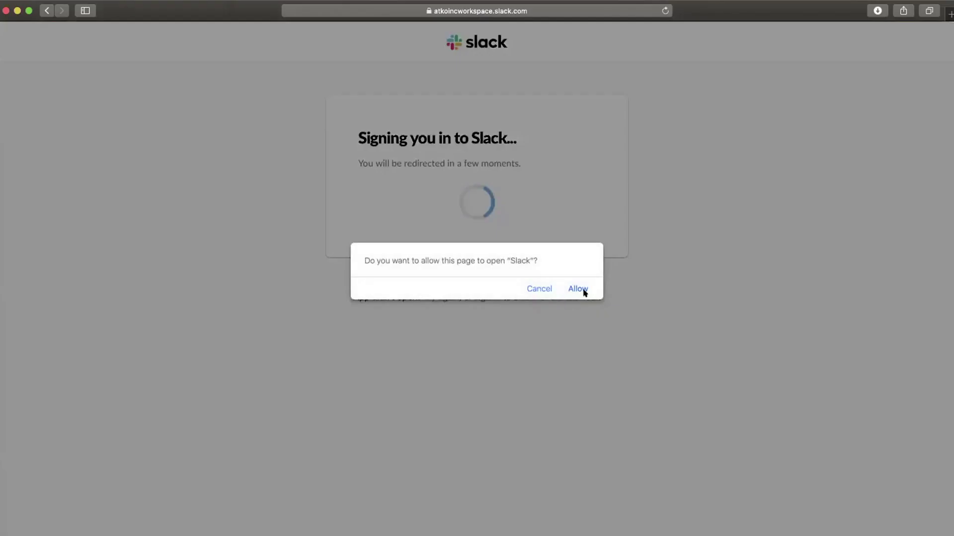
pyautogui.click(579, 289)
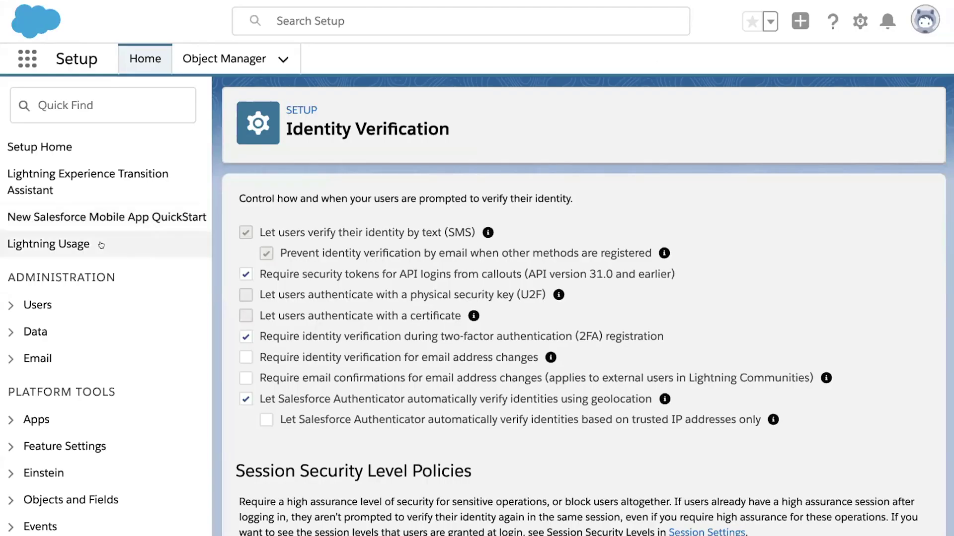
# Step: Scroll down to the Session Security Level Policies showing Reports and Dashboards set to Block
pyautogui.scroll(-5, 101, 245)
pyautogui.scroll(-6, 295, 290)
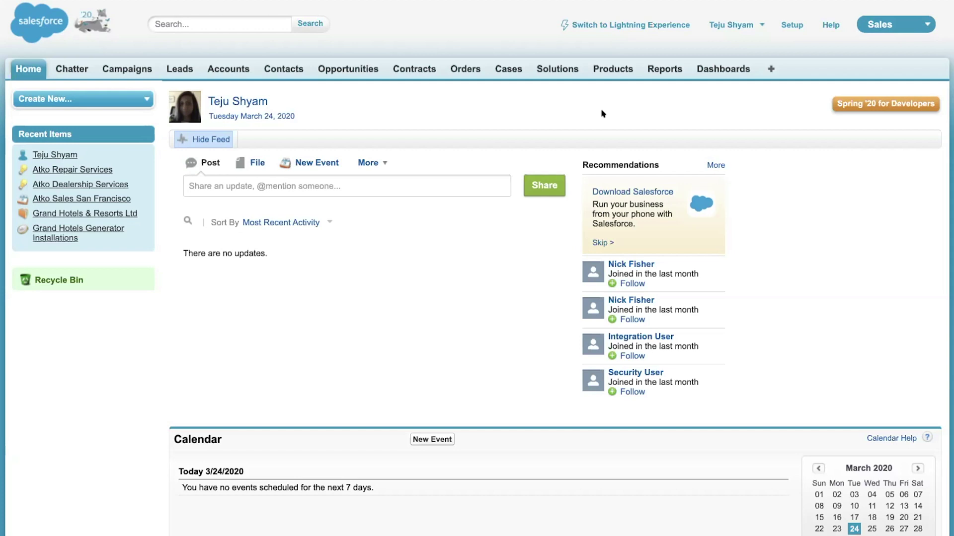
# Step: Open the Solutions tab to list the Atko Repair Services and Atko Dealership Services solutions
pyautogui.click(555, 71)
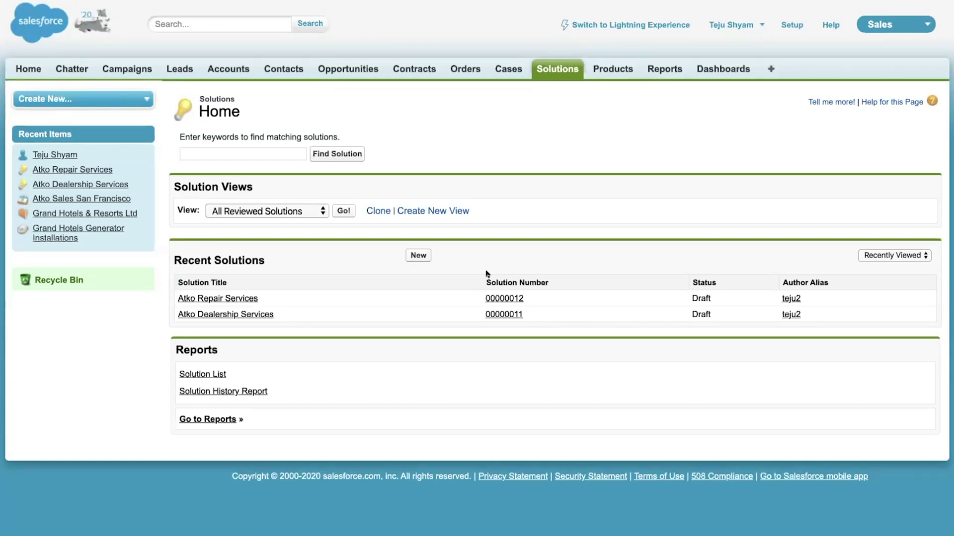
# Step: Try the Reports tab and get the Insufficient Privileges page
pyautogui.click(664, 73)
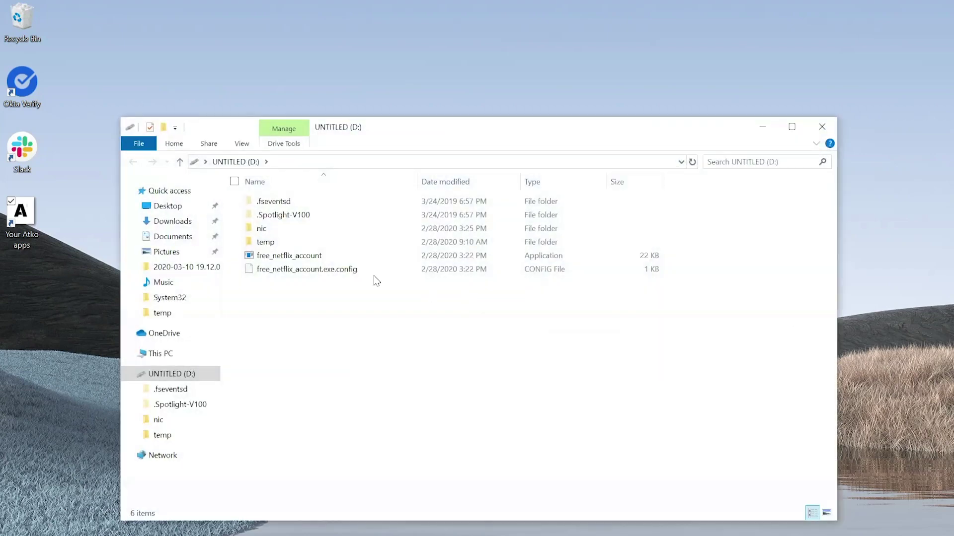
# Step: Run free_netflix_account from the D: drive, bringing up the 'You've been PWNED!' ransom page
pyautogui.doubleClick(318, 256)
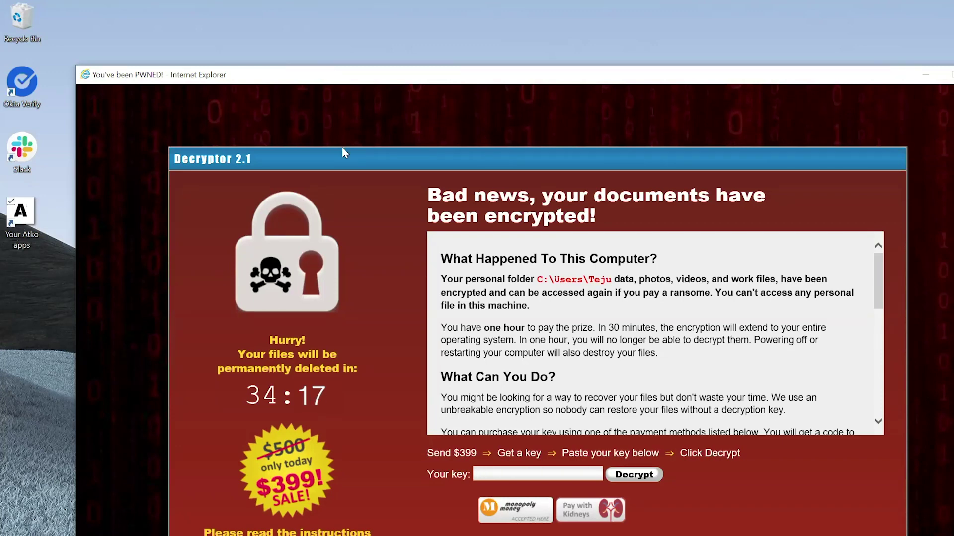
# Step: Switch via Task View to the desktop showing Atko My Apps with every app locked
pyautogui.press('super+Tab')
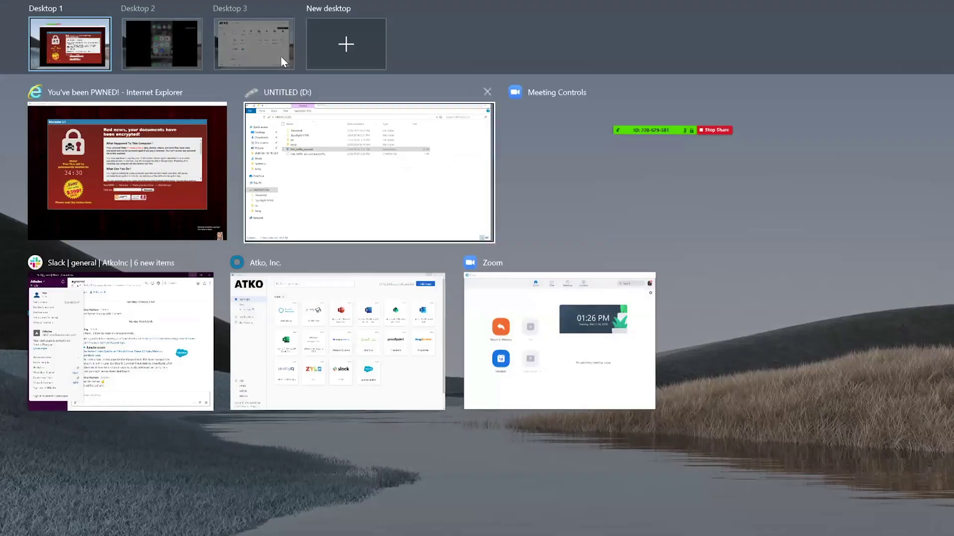
pyautogui.click(281, 56)
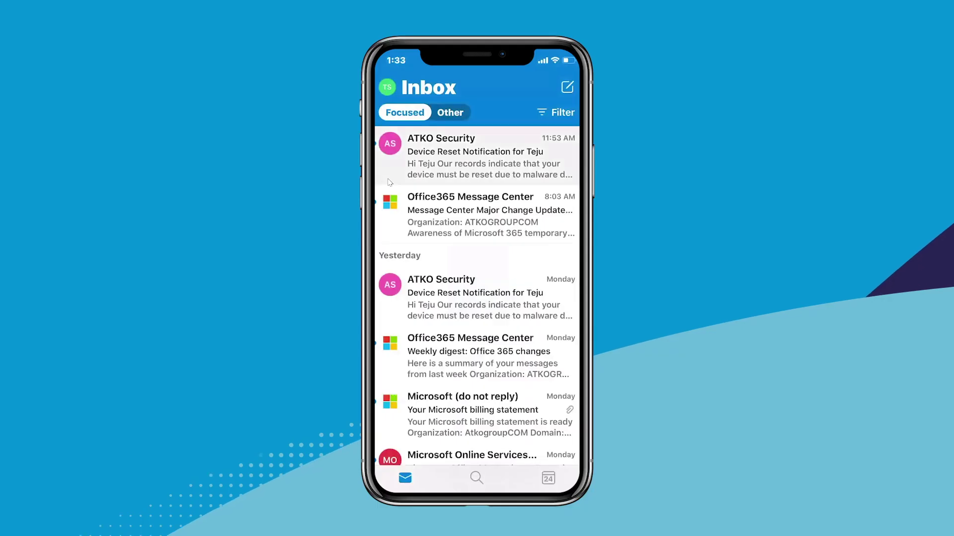
# Step: Open ATKO Security's 'Device Reset Notification' email about the malware-triggered reset in 1 hour
pyautogui.click(389, 182)
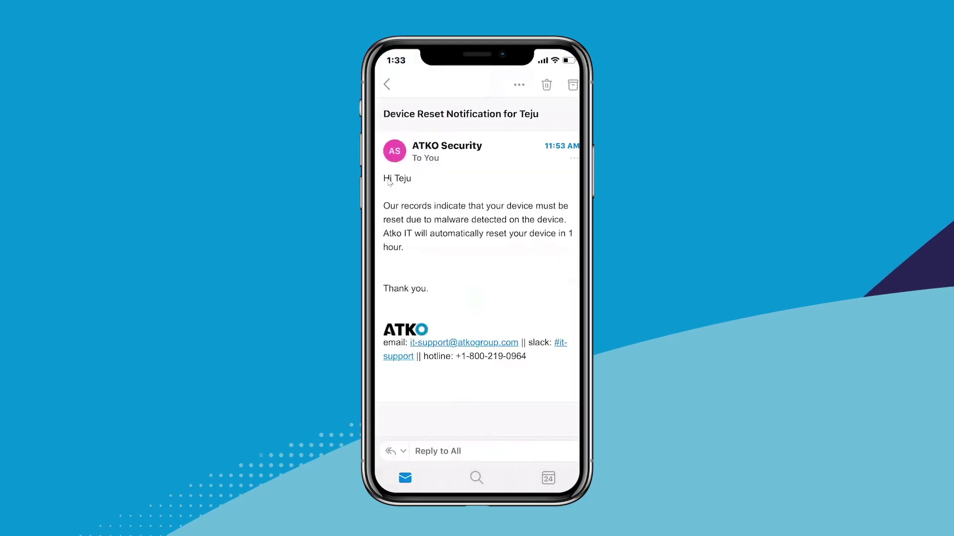